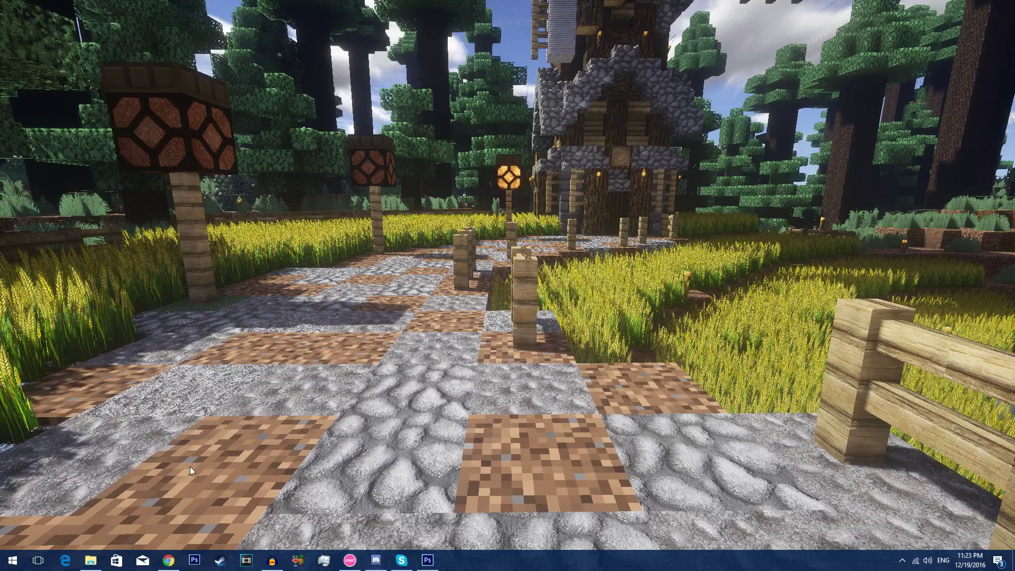
Open a File Explorer window from the taskbar's pinned folders list and bring up the desktop menu
{"action": "right_click", "coordinate": [100, 567]}
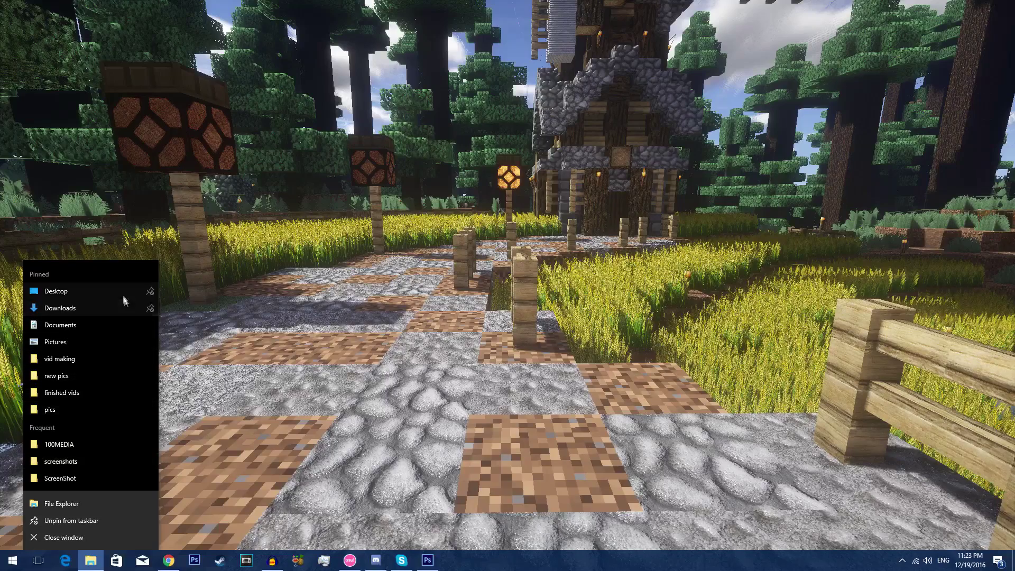
{"action": "left_click", "coordinate": [56, 290]}
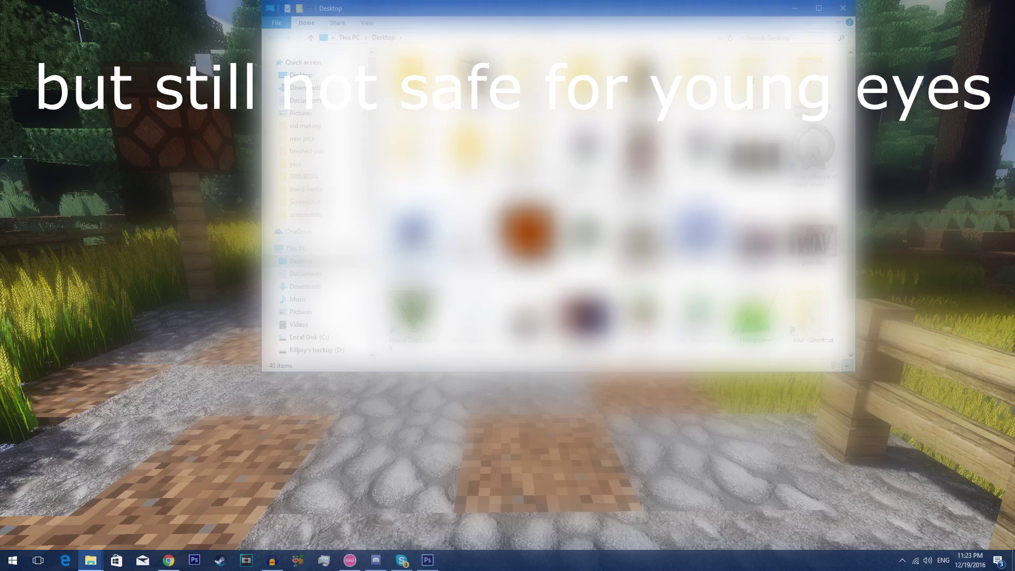
{"action": "right_click", "coordinate": [312, 469]}
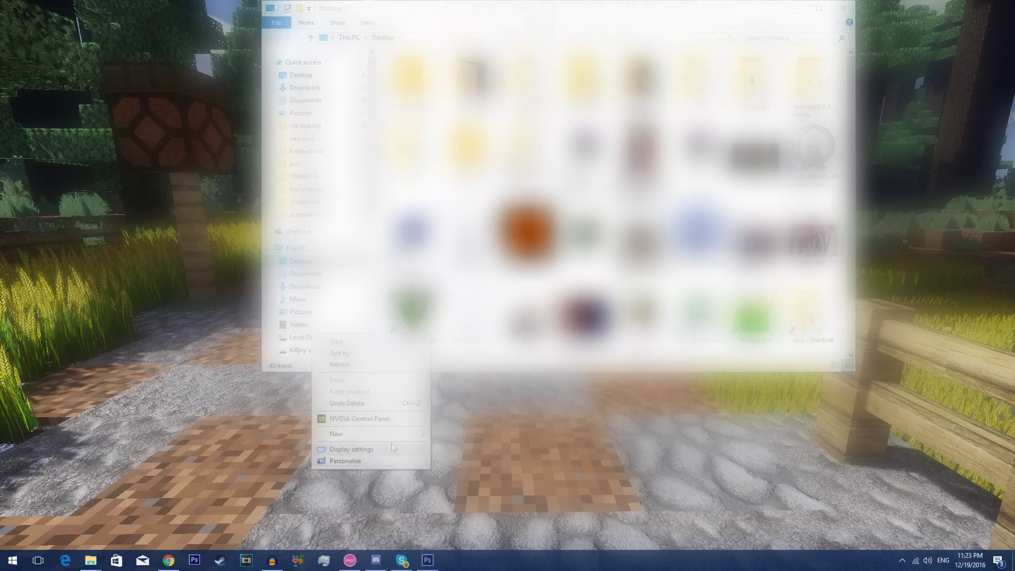
{"action": "mouse_move", "coordinate": [391, 437]}
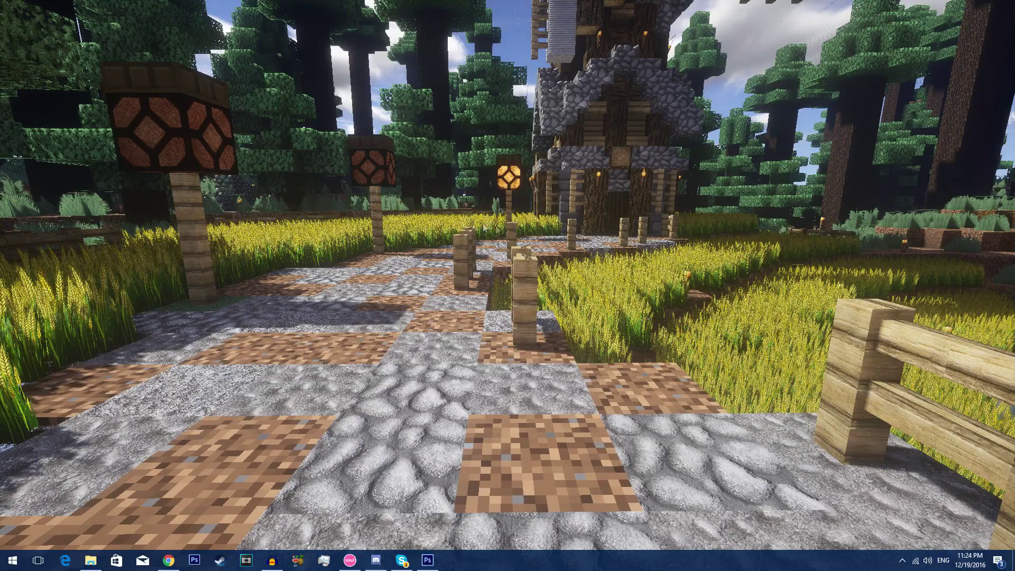
Run Launcher from the restored Voidus folder with admin approval, then minimize the folder window
{"action": "left_click", "coordinate": [90, 560]}
{"action": "double_click", "coordinate": [670, 23]}
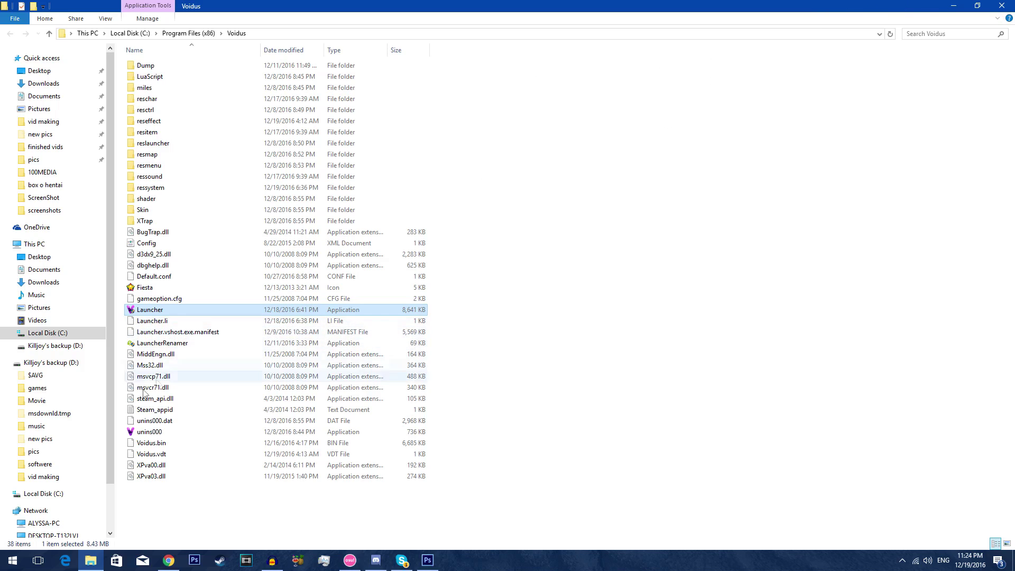
{"action": "key", "text": "super+Down"}
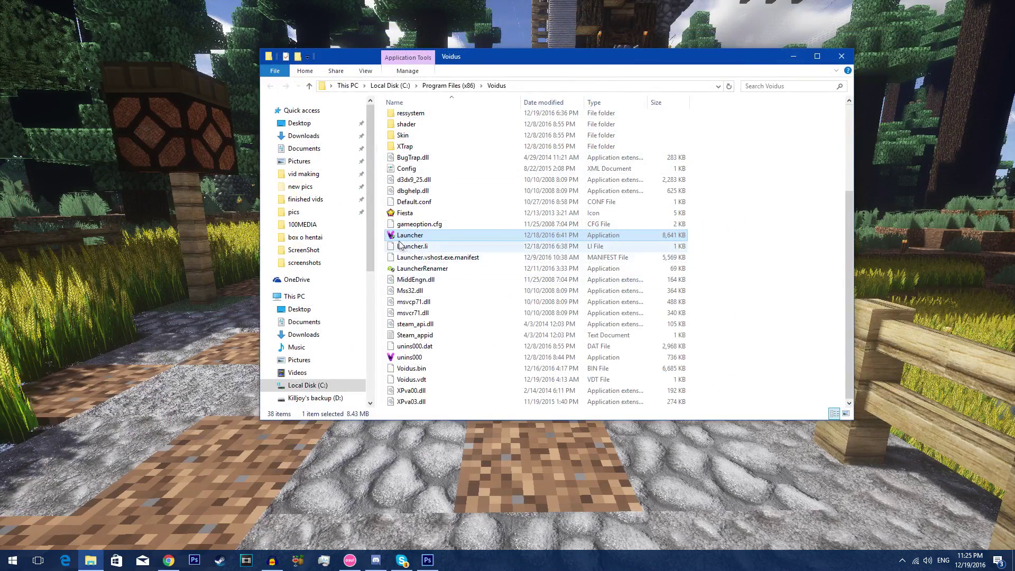
{"action": "key", "text": "Return"}
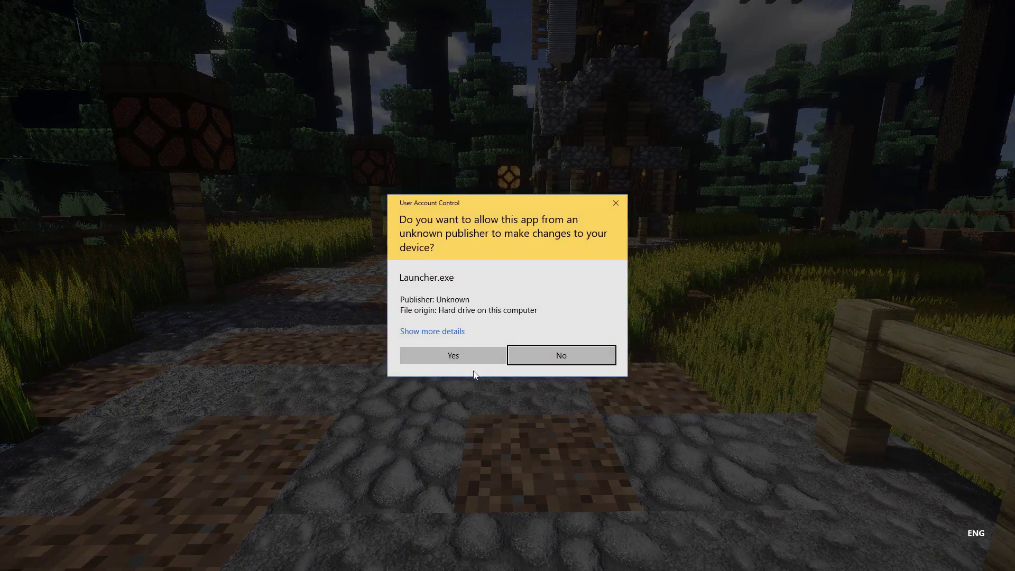
{"action": "left_click", "coordinate": [467, 356]}
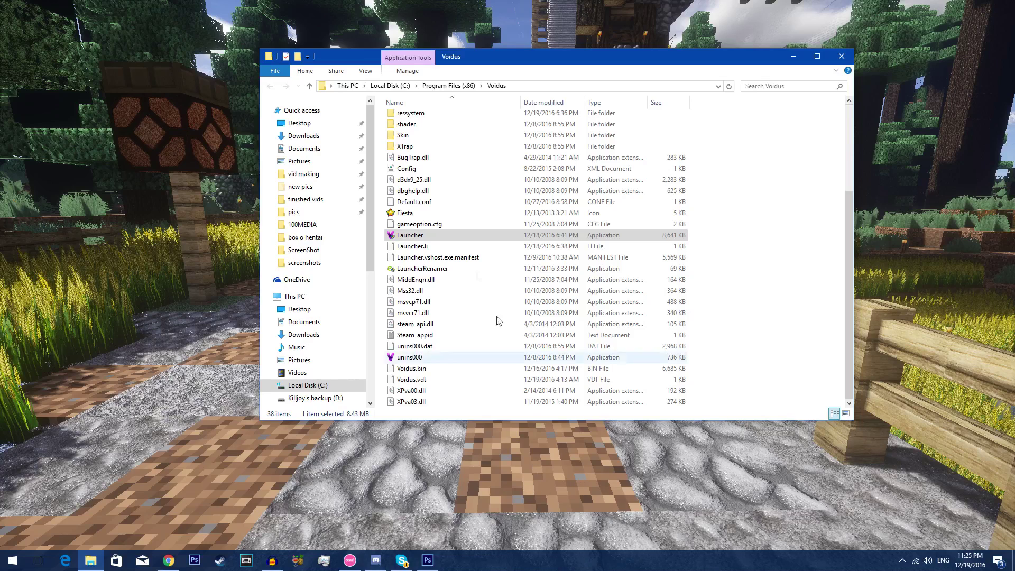
{"action": "key", "text": "Return"}
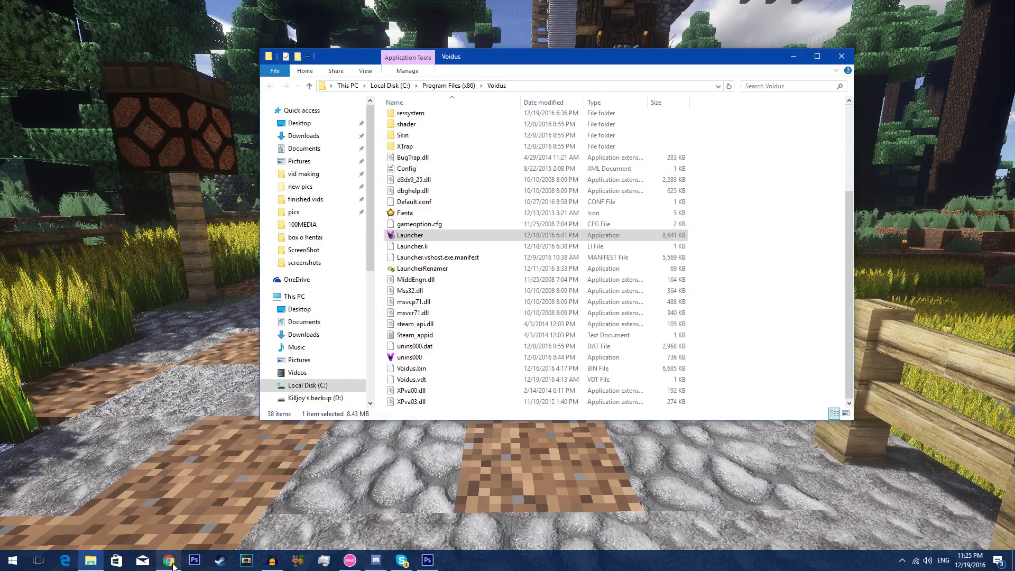
{"action": "left_click", "coordinate": [793, 57]}
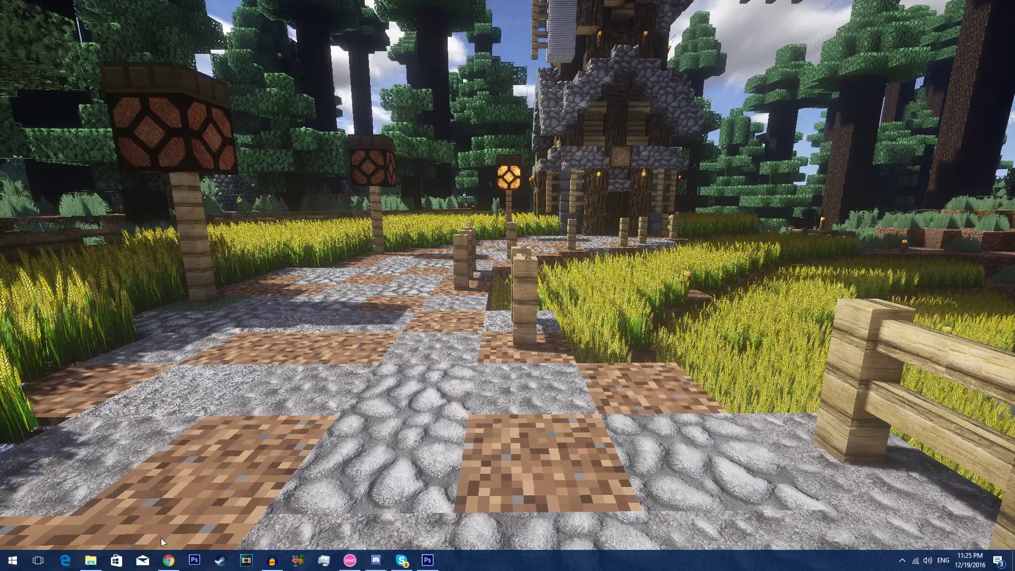
In Chrome, go to forums.voidus.net using the address-bar suggestion for 'v'
{"action": "left_click", "coordinate": [168, 560]}
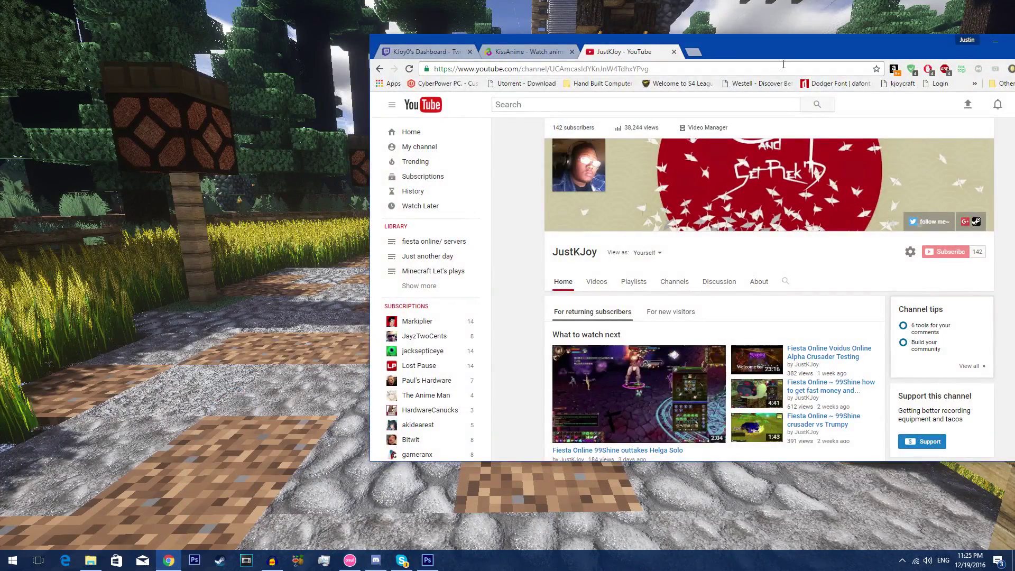
{"action": "left_click_drag", "start_coordinate": [792, 45], "coordinate": [664, 2]}
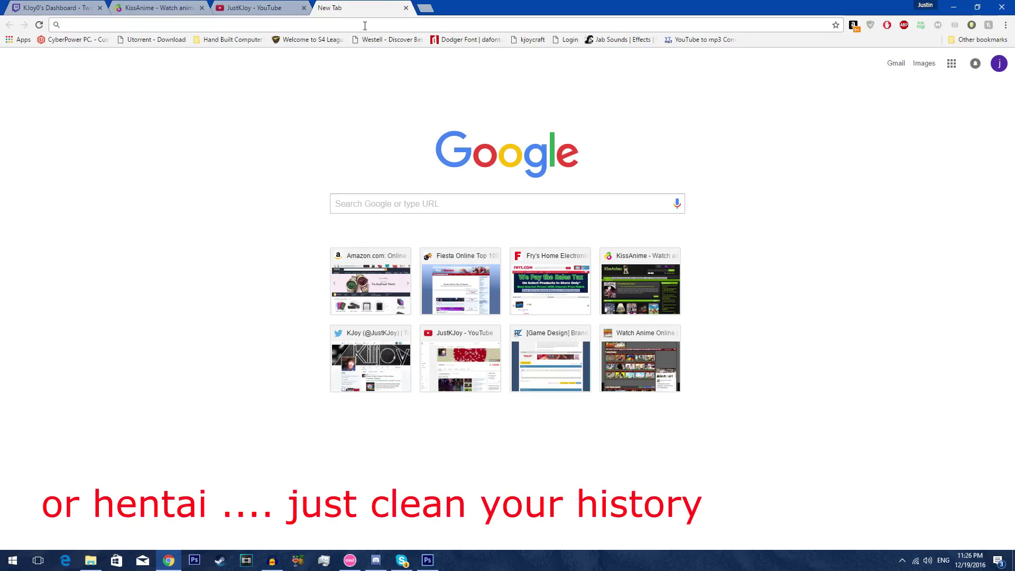
{"action": "type", "text": "voidus.net/landing"}
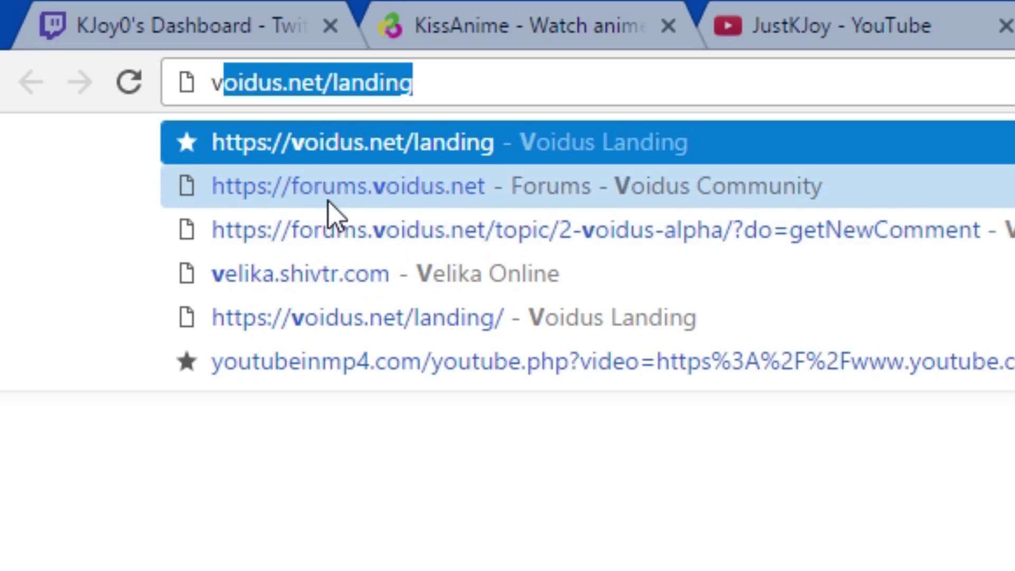
{"action": "left_click", "coordinate": [328, 202]}
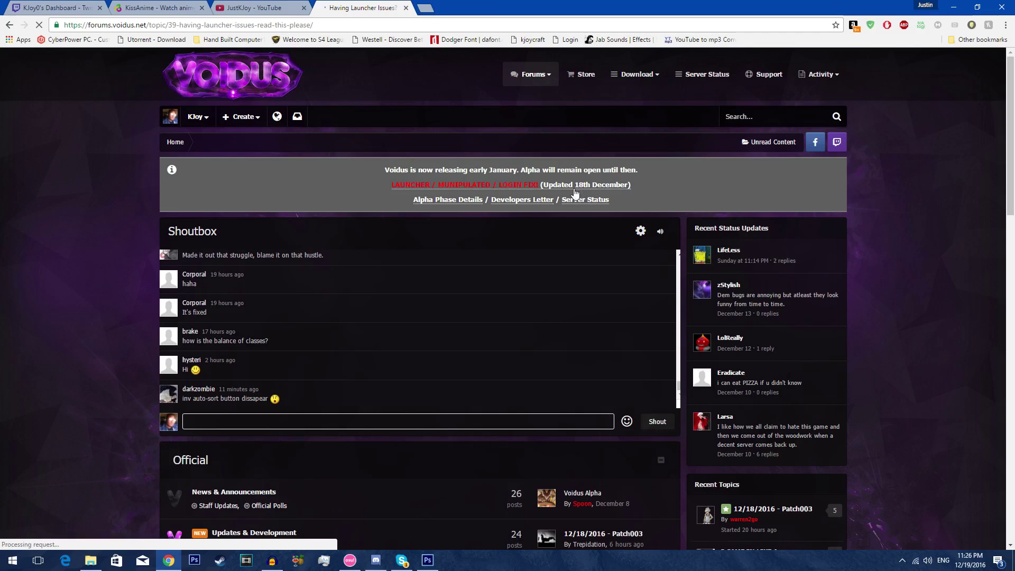
Read the LAUNCHER / LOGIN FIX topic and open the downloaded Launcher (4).zip in WinRAR
{"action": "left_click", "coordinate": [867, 293]}
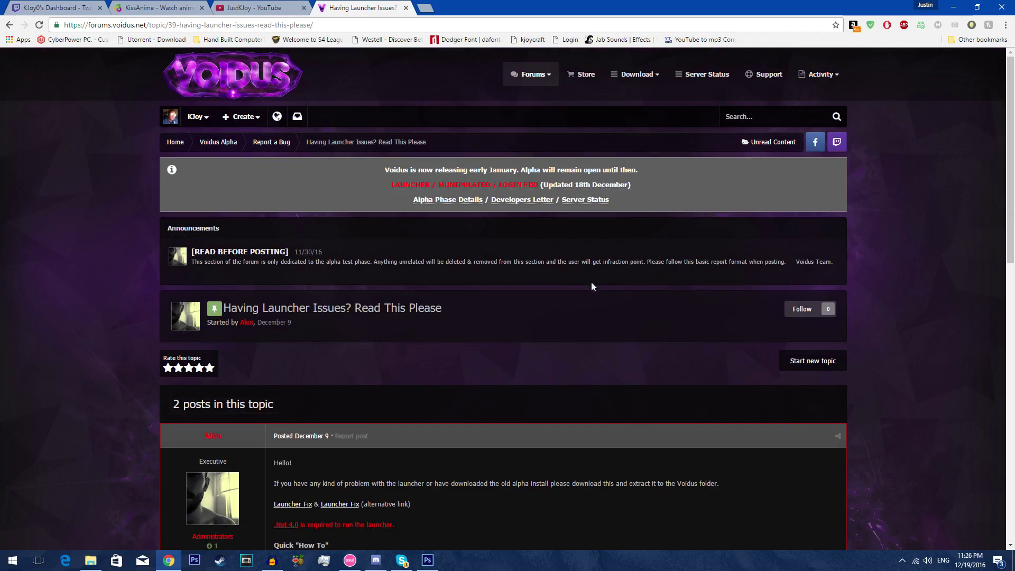
{"action": "scroll", "coordinate": [503, 411], "scroll_direction": "down", "scroll_amount": 3}
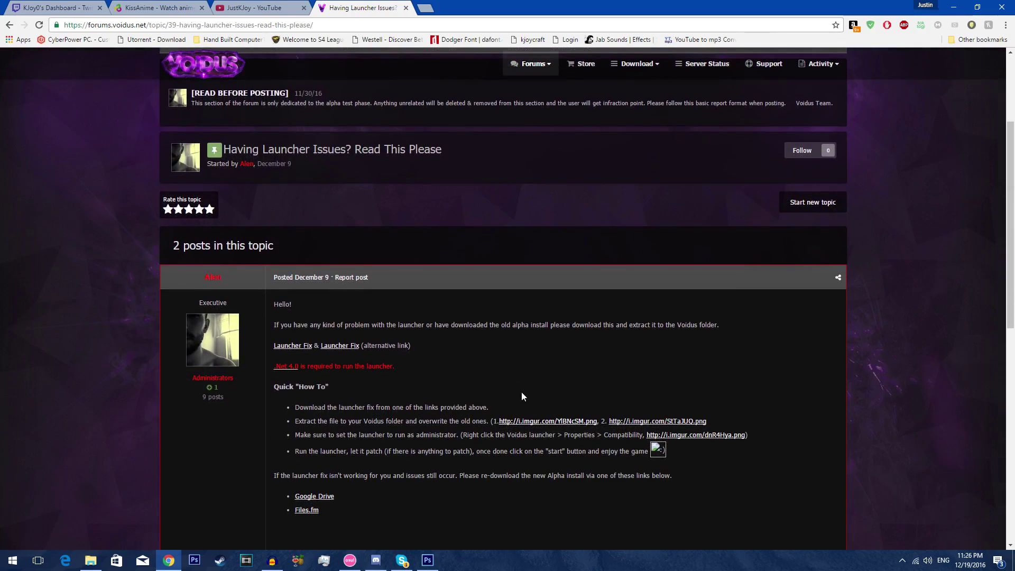
{"action": "scroll", "coordinate": [466, 393], "scroll_direction": "down", "scroll_amount": 2}
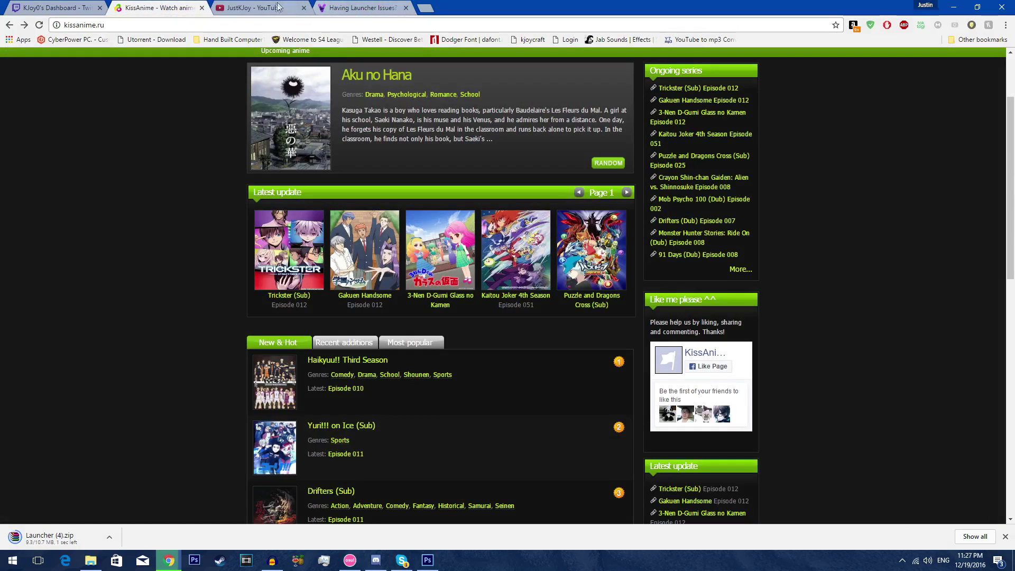
{"action": "left_click", "coordinate": [279, 6]}
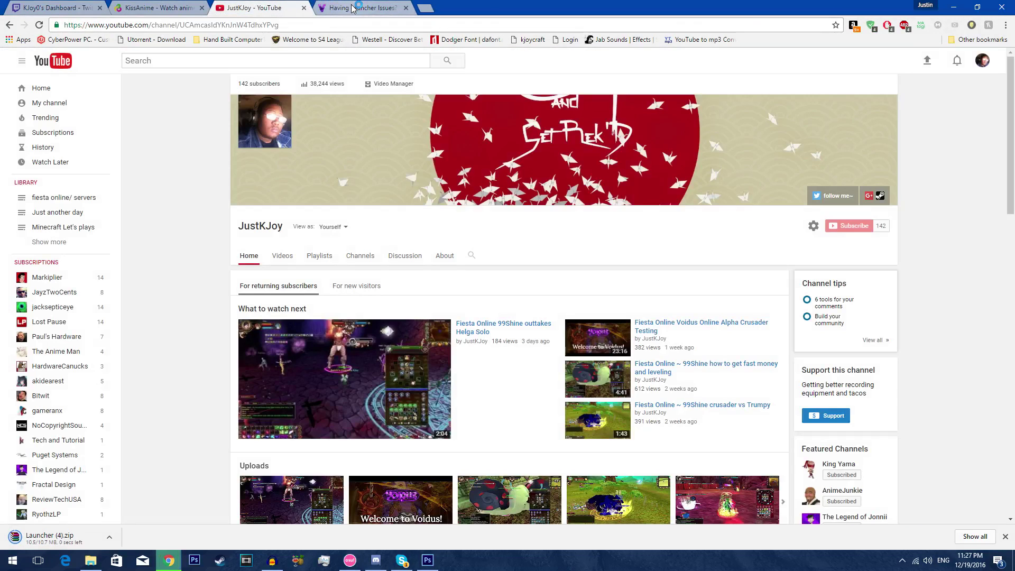
{"action": "left_click", "coordinate": [352, 9]}
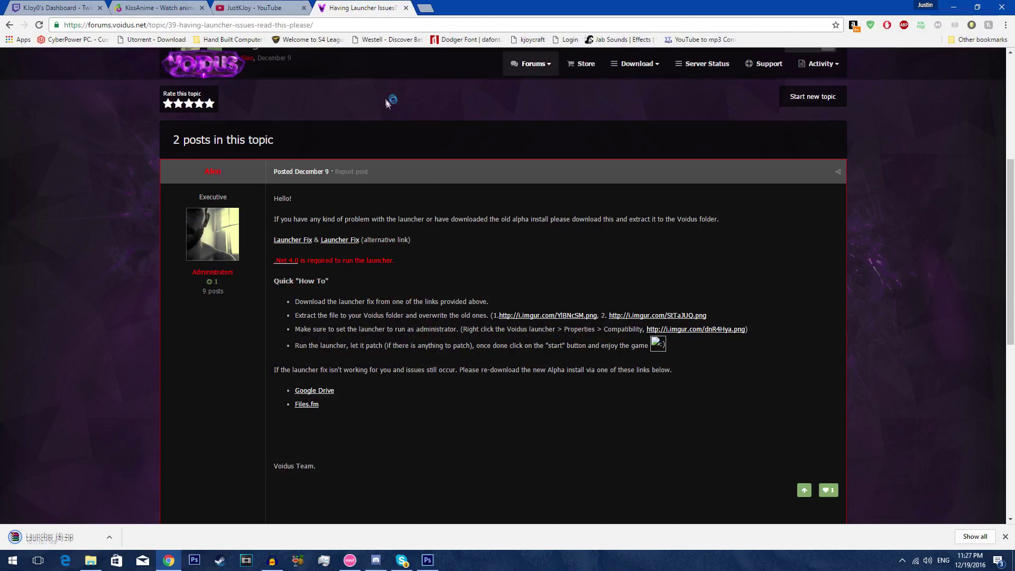
{"action": "left_click", "coordinate": [60, 541]}
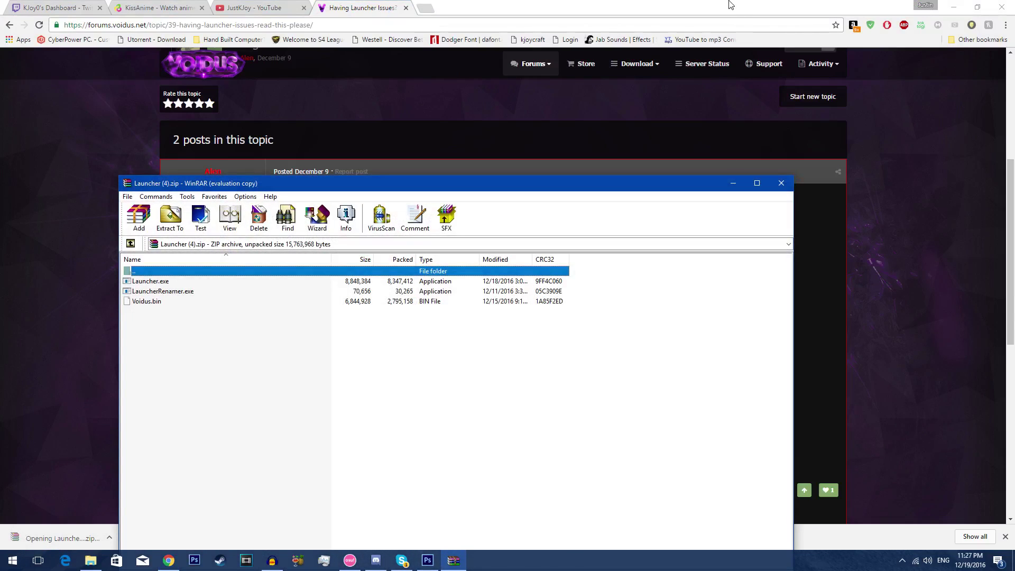
{"action": "double_click", "coordinate": [733, 6]}
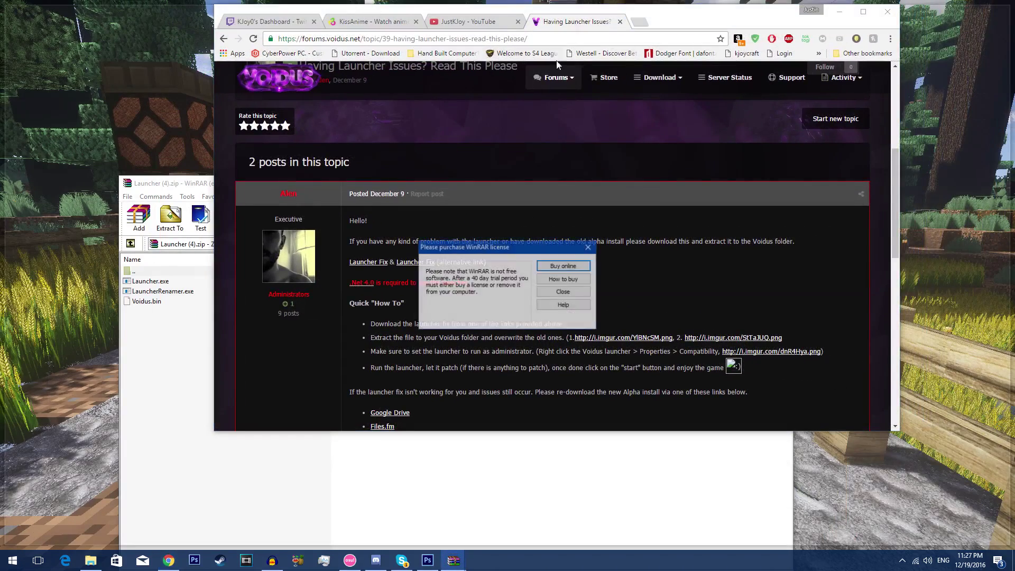
Dismiss WinRAR's licence reminder, place the archive beside the Voidus folder, and select Voidus.vdt
{"action": "left_click", "coordinate": [588, 246]}
{"action": "left_click", "coordinate": [838, 11]}
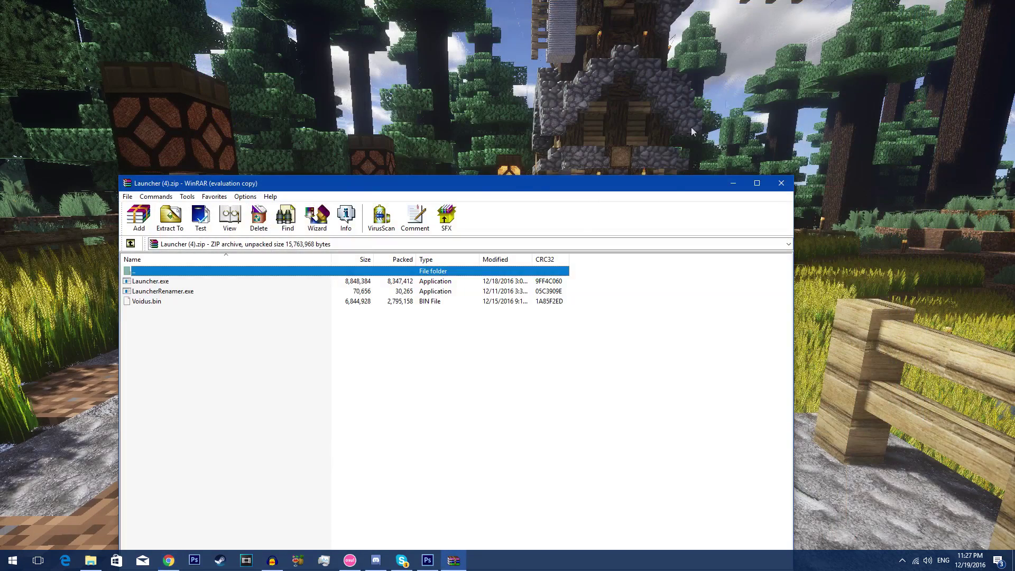
{"action": "left_click_drag", "start_coordinate": [459, 186], "coordinate": [735, 99]}
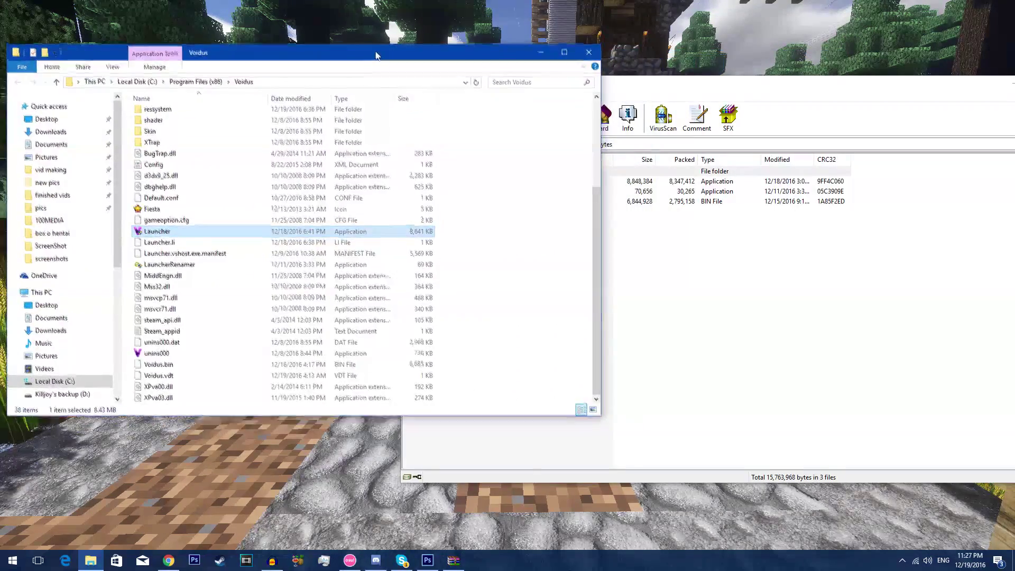
{"action": "left_click", "coordinate": [688, 90]}
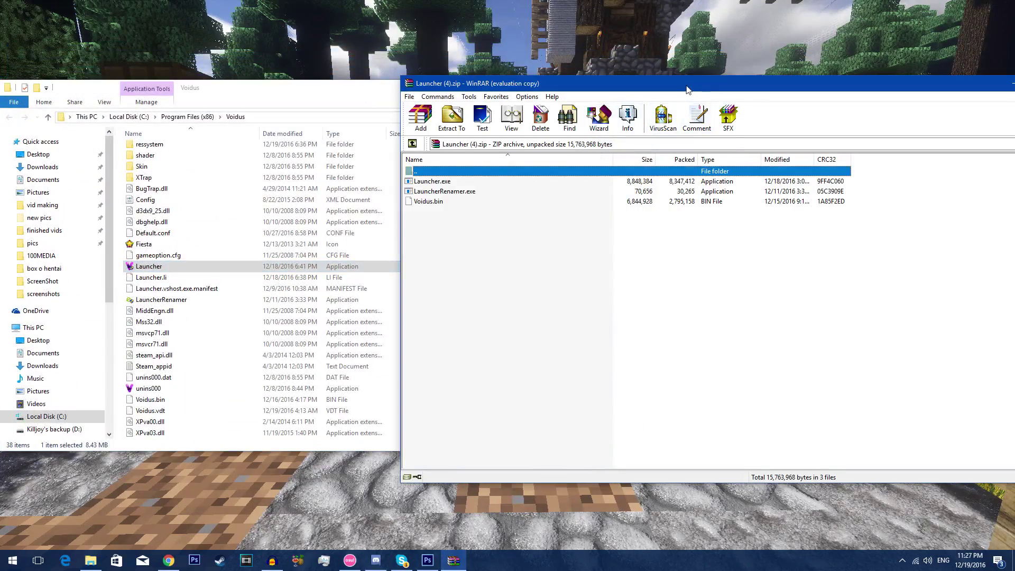
{"action": "left_click_drag", "start_coordinate": [687, 90], "coordinate": [737, 79]}
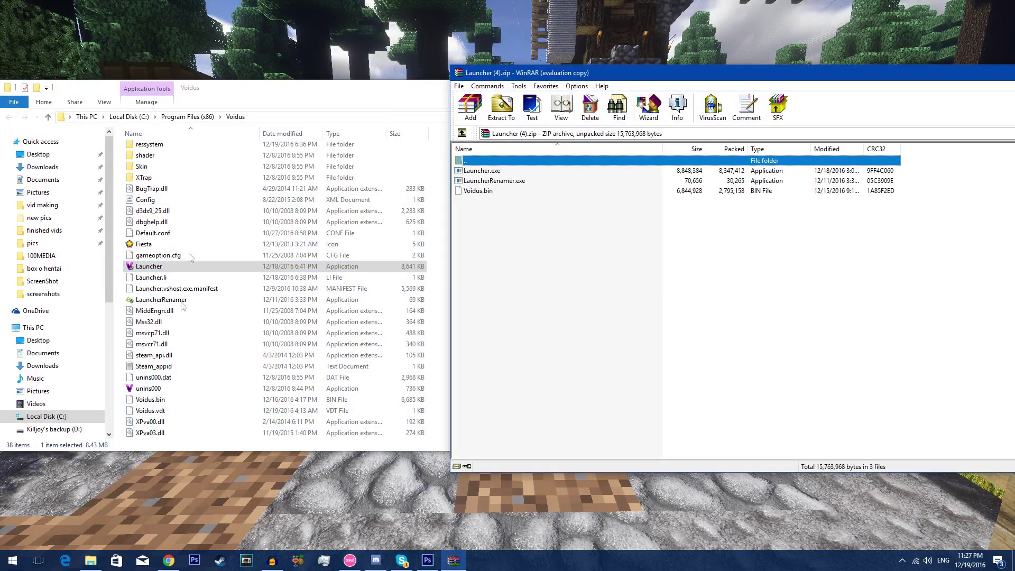
{"action": "left_click_drag", "start_coordinate": [250, 98], "coordinate": [252, 86]}
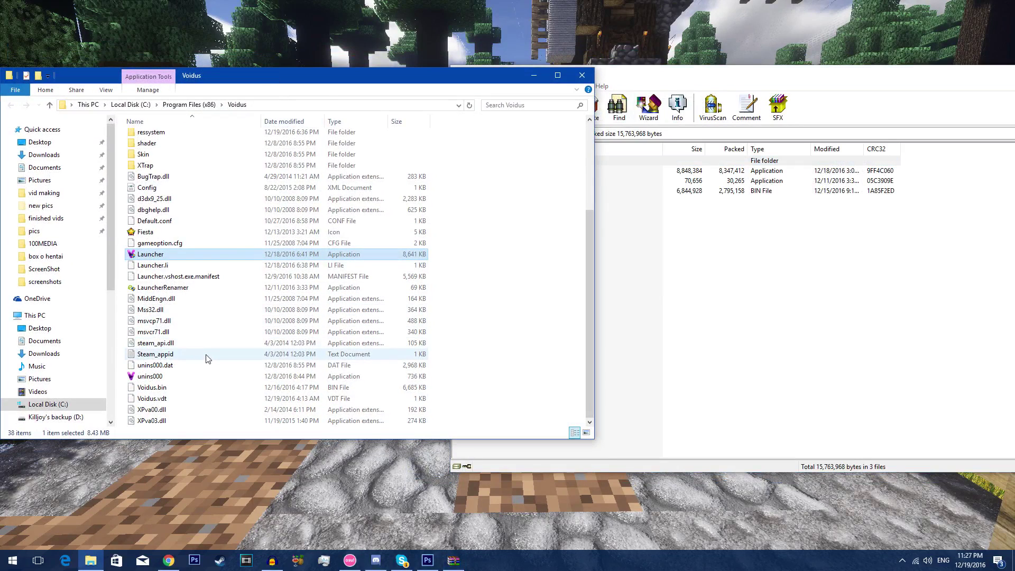
{"action": "left_click", "coordinate": [153, 400]}
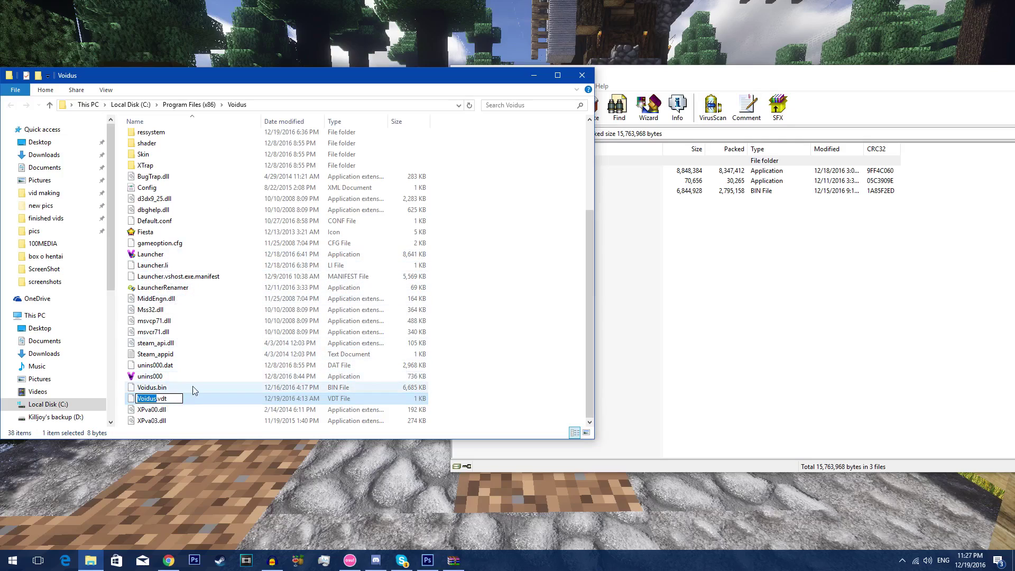
{"action": "left_click", "coordinate": [154, 409]}
{"action": "left_click", "coordinate": [157, 400]}
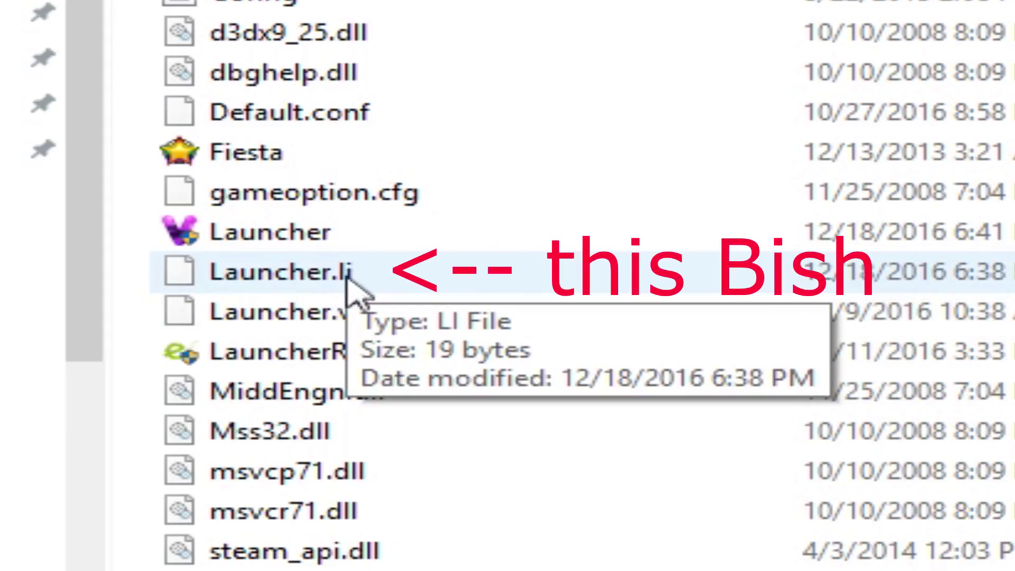
{"action": "left_click", "coordinate": [351, 282]}
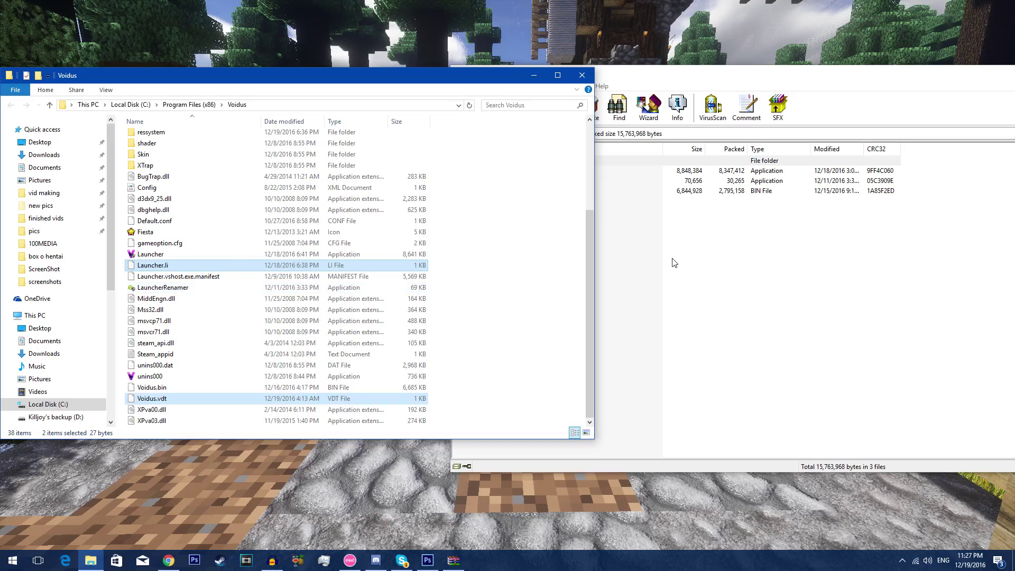
{"action": "left_click", "coordinate": [674, 263]}
Move Launcher.exe, LauncherRenamer.exe and Voidus.bin into Voidus, replacing the old files, then close WinRAR
{"action": "left_click_drag", "start_coordinate": [477, 217], "coordinate": [290, 311]}
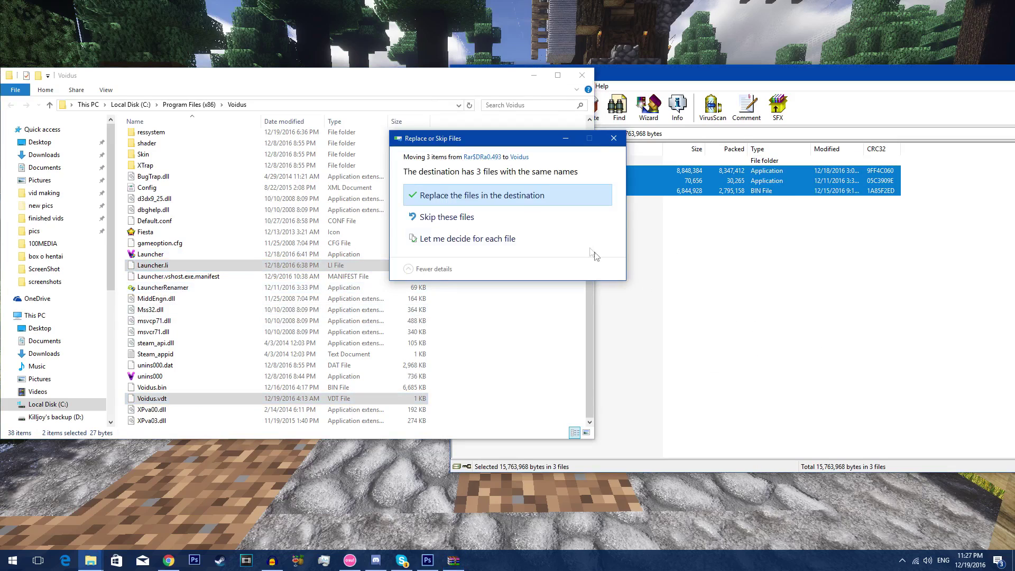
{"action": "left_click", "coordinate": [502, 196]}
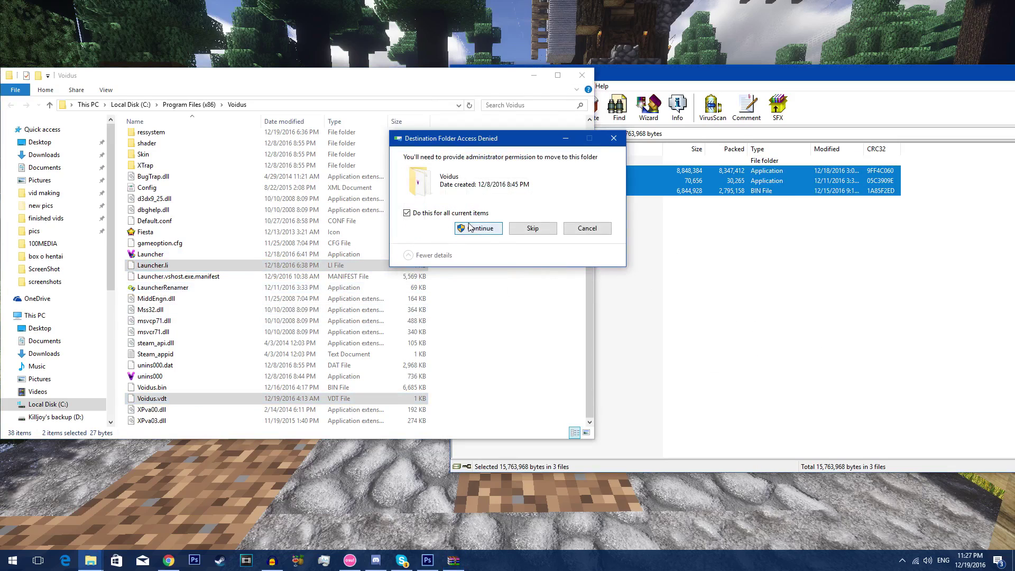
{"action": "left_click", "coordinate": [471, 228]}
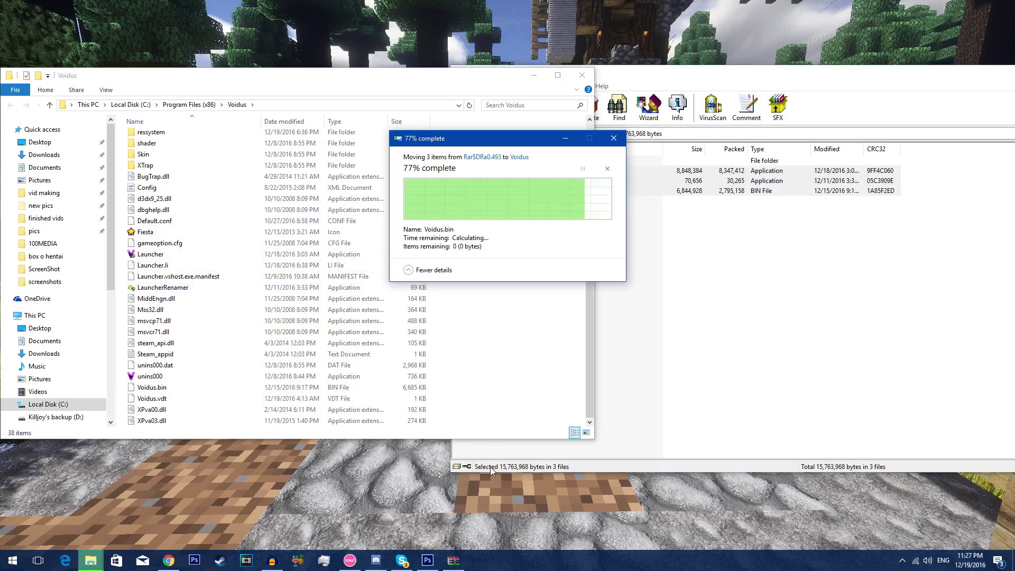
{"action": "left_click_drag", "start_coordinate": [944, 76], "coordinate": [772, 78]}
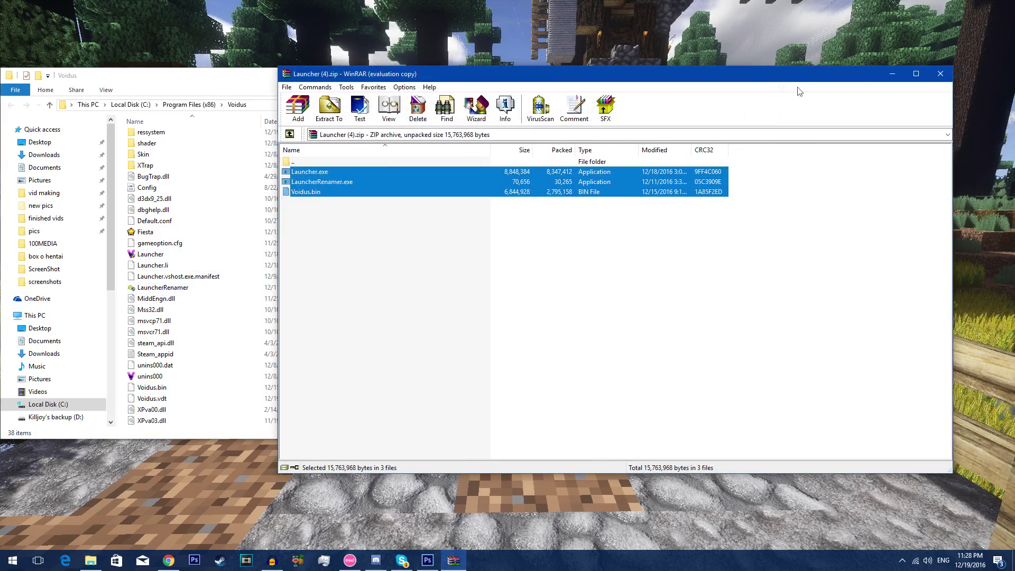
{"action": "left_click", "coordinate": [941, 75]}
{"action": "left_click", "coordinate": [136, 256]}
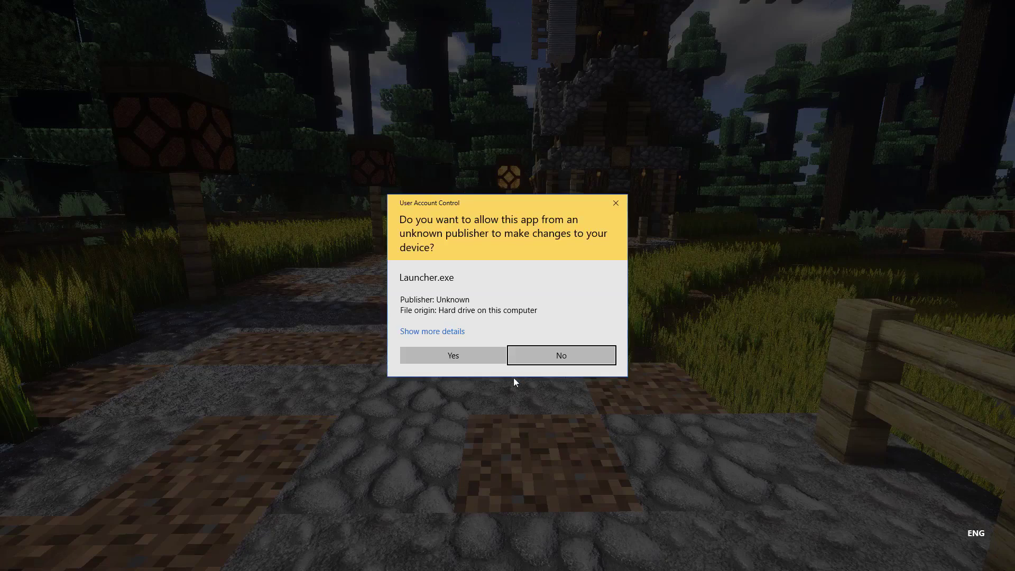
Let the launcher finish patch checking as administrator, close it and the Voidus folder, and return to the forum
{"action": "left_click", "coordinate": [442, 353]}
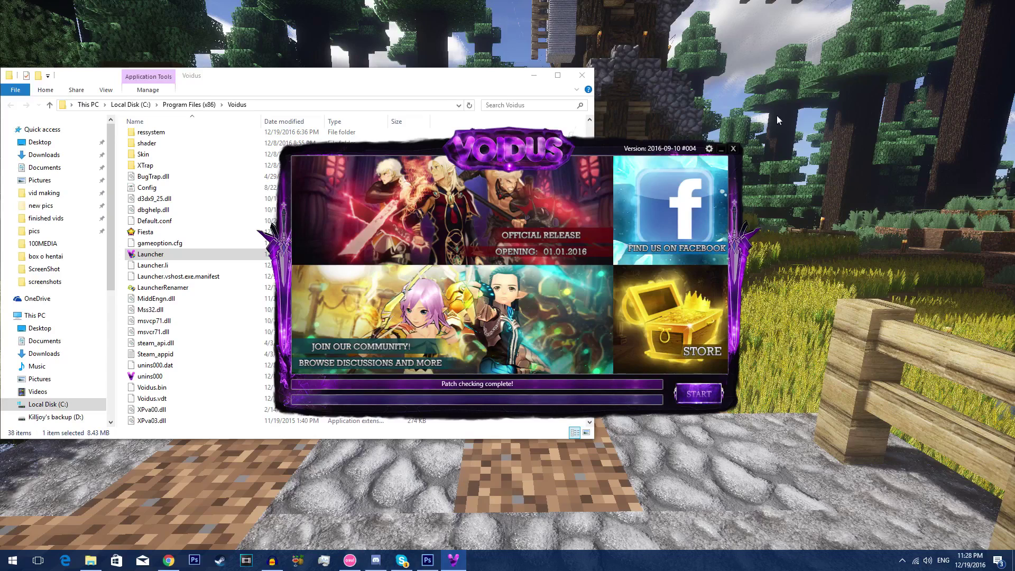
{"action": "left_click", "coordinate": [734, 148]}
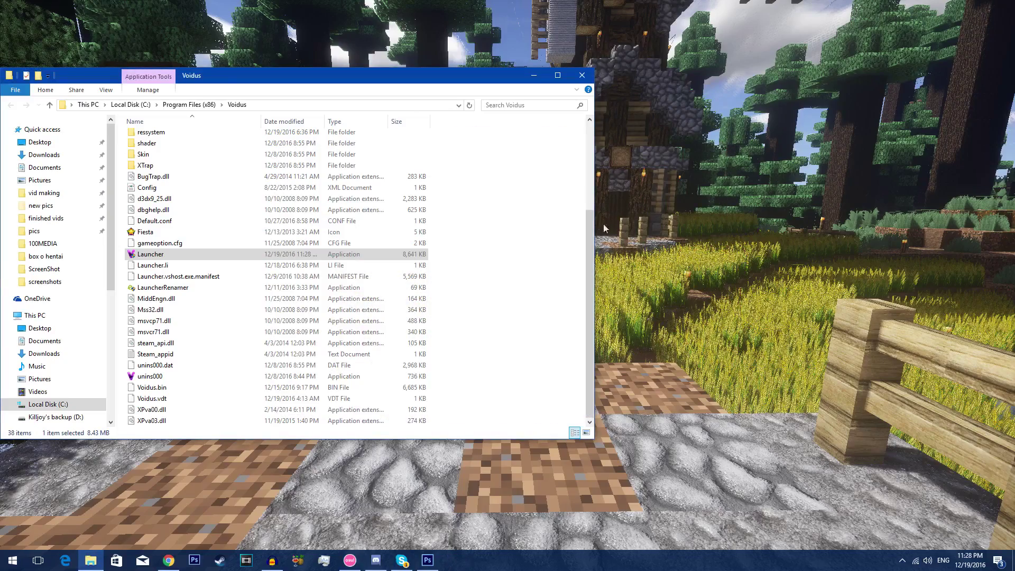
{"action": "left_click", "coordinate": [582, 75]}
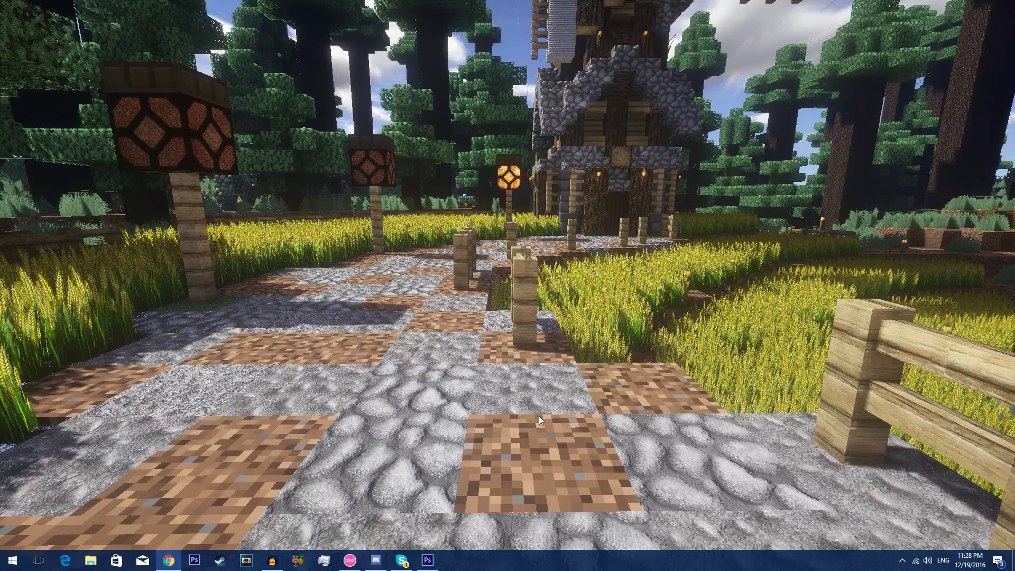
{"action": "left_click", "coordinate": [168, 559]}
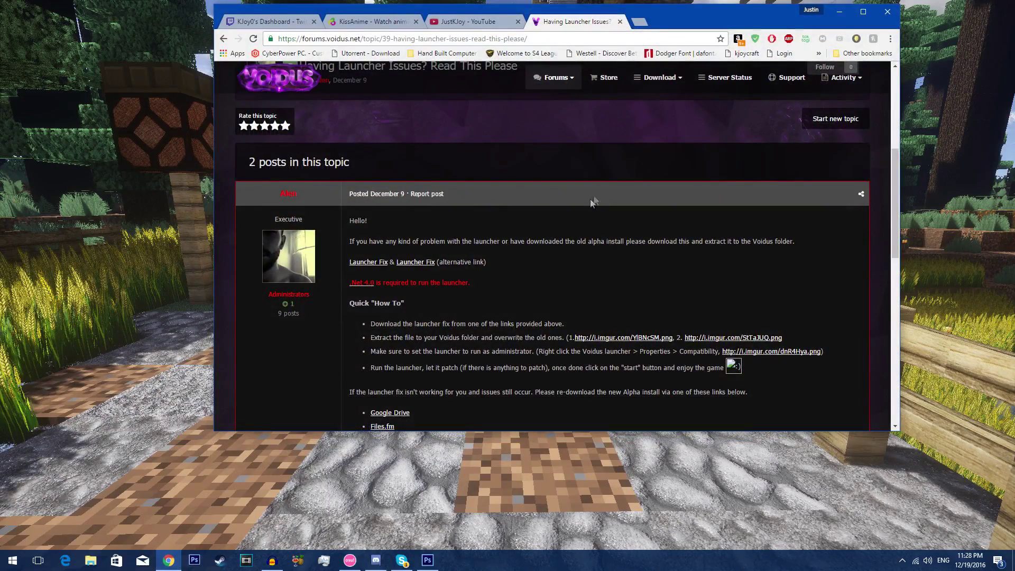
{"action": "left_click_drag", "start_coordinate": [896, 210], "coordinate": [882, 318]}
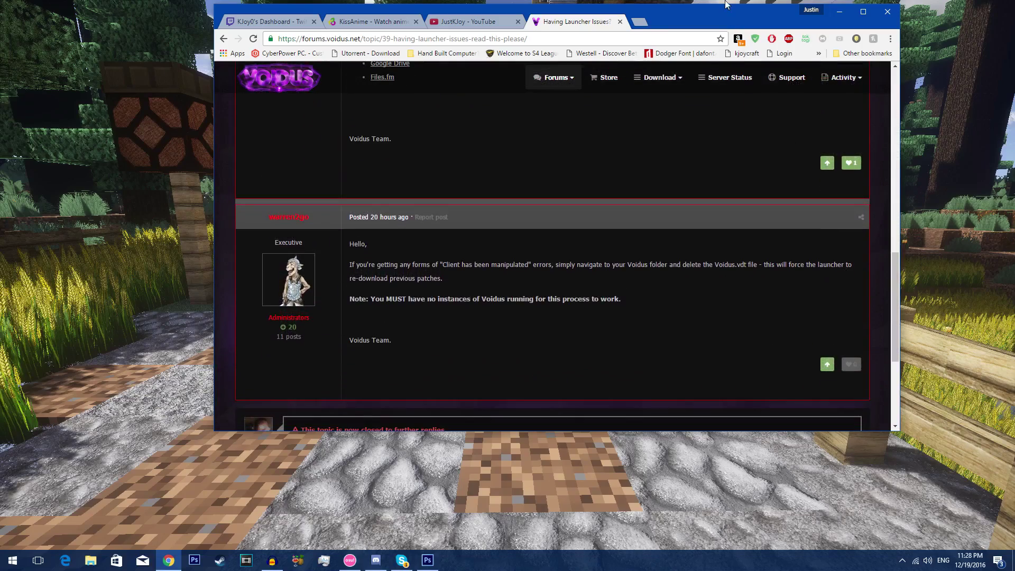
{"action": "left_click", "coordinate": [839, 11]}
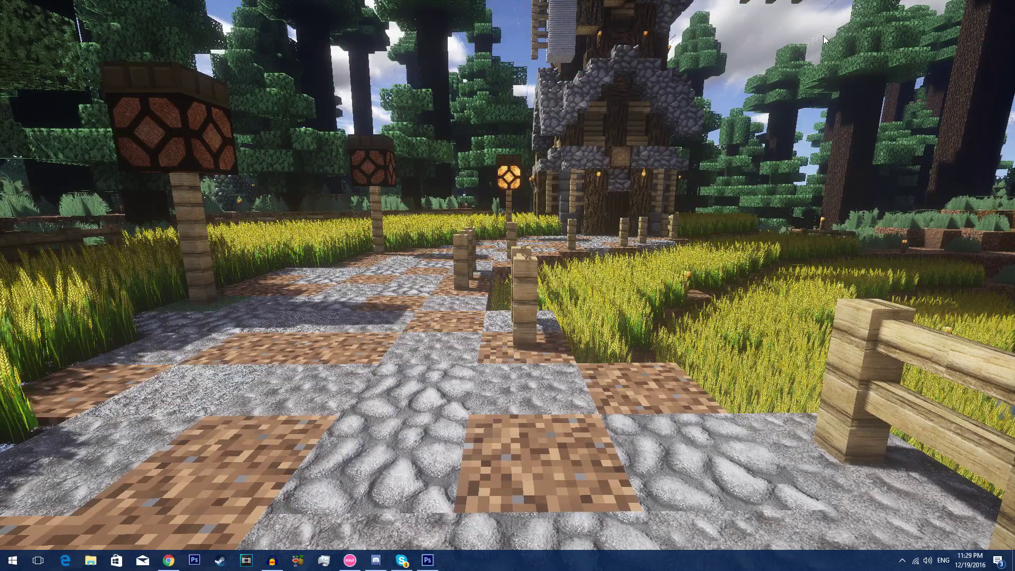